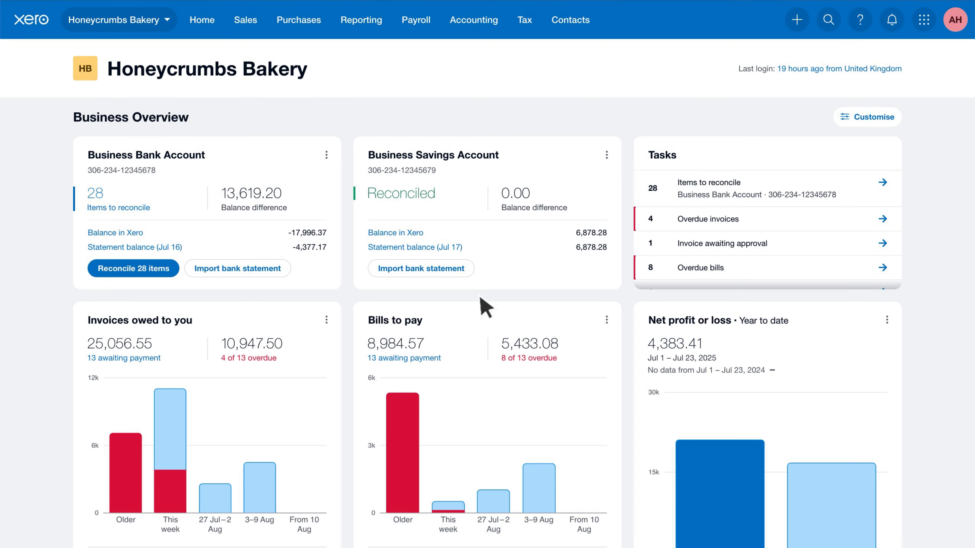
- Open the pay items in the payroll settings
left_click(429, 27)
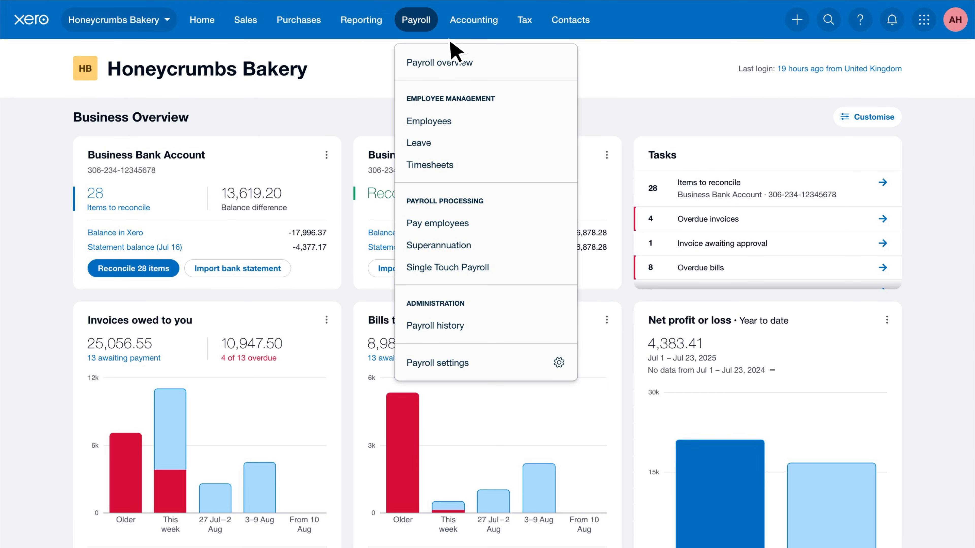
left_click(481, 363)
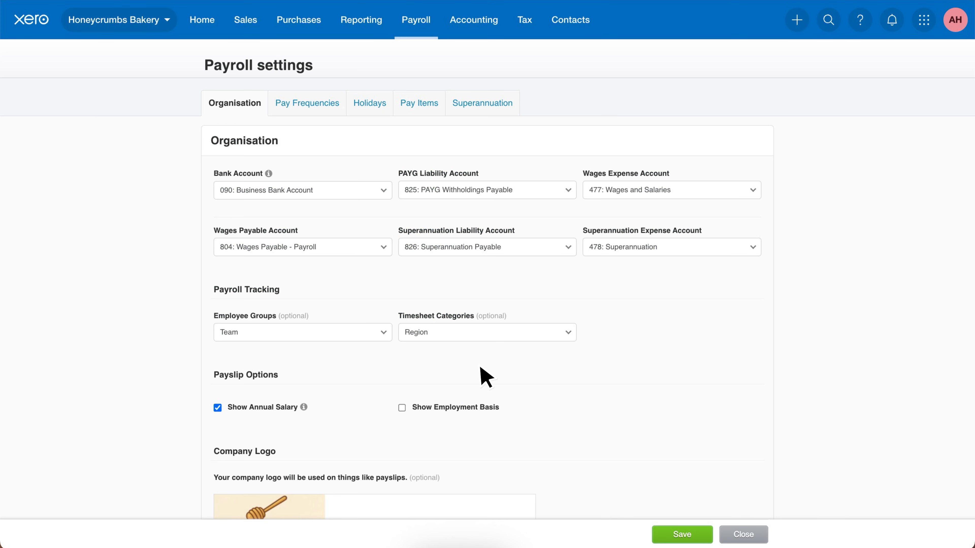
left_click(430, 109)
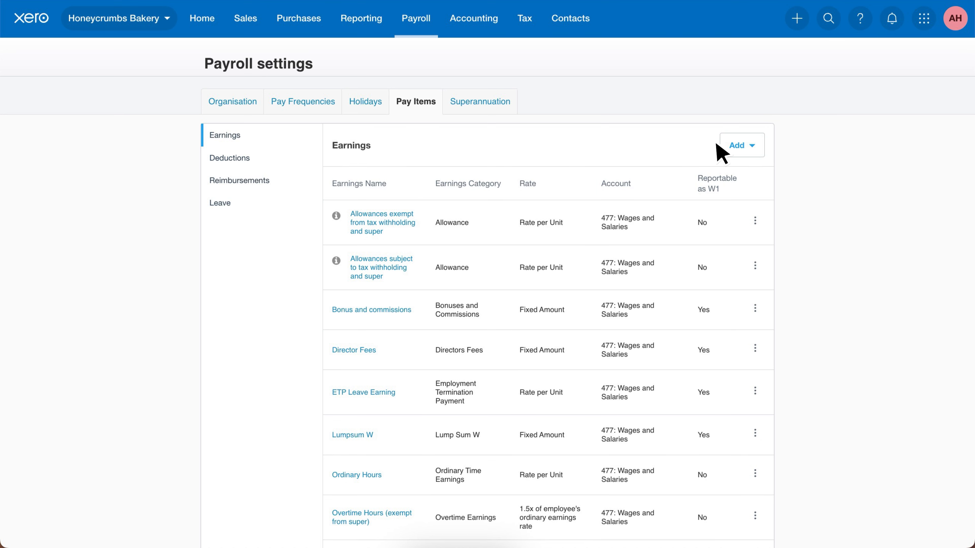
- Start a new Ordinary Time Earnings item named "Production: Salary & Wages" with the display name "Ordinary Hours"
left_click(753, 146)
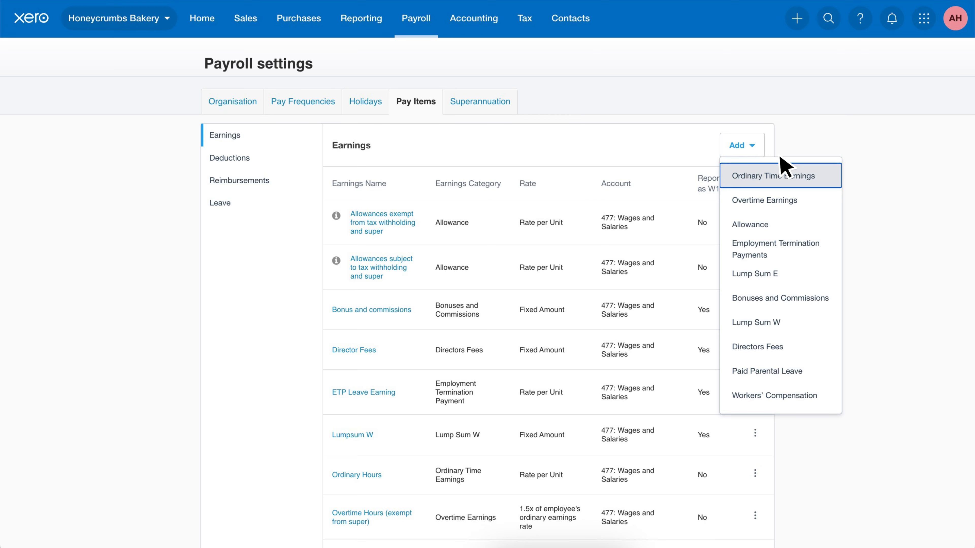
left_click(823, 178)
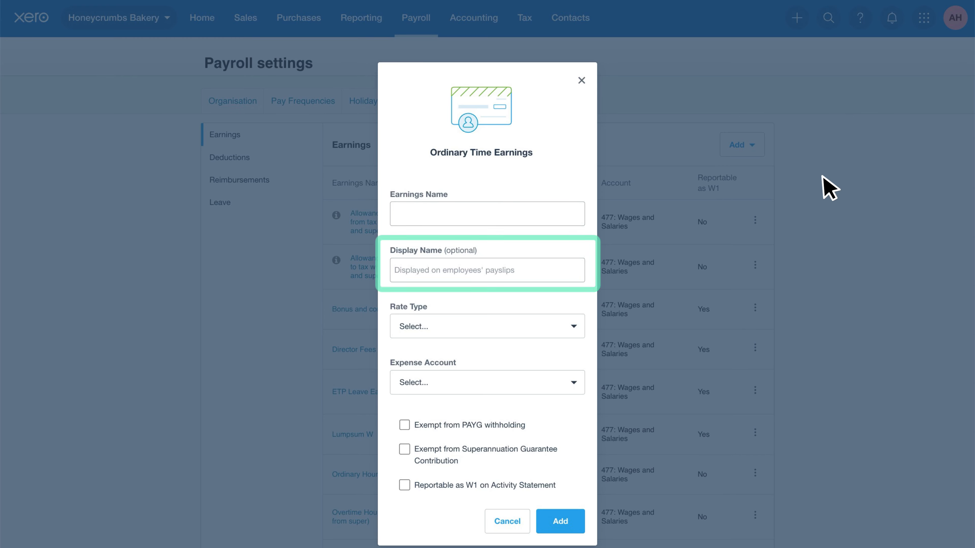
left_click(566, 212)
type("Production: Salary & Wages")
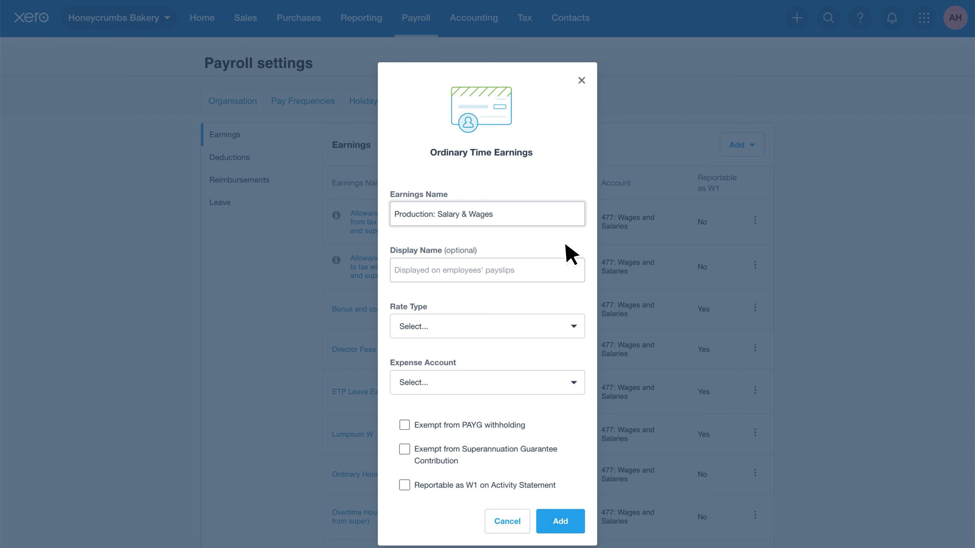
left_click(566, 266)
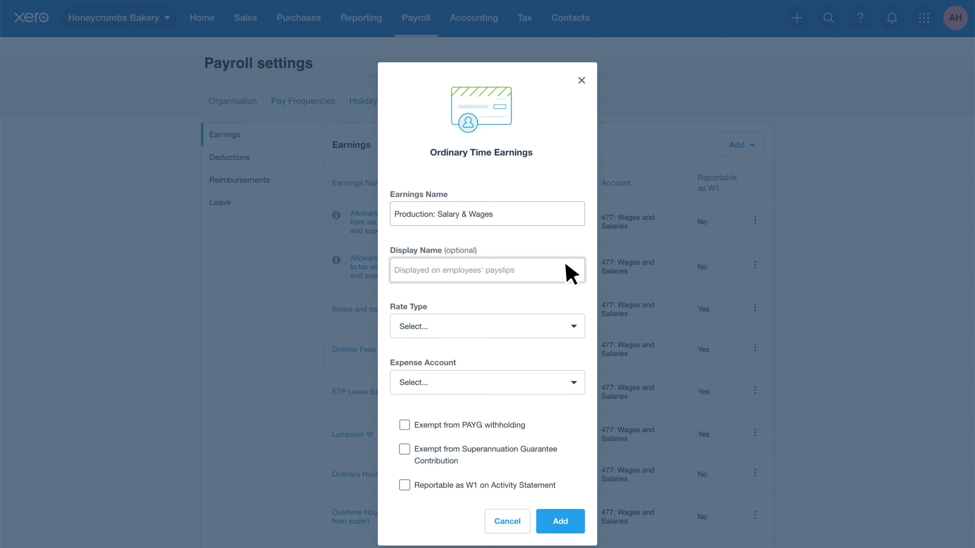
type("Ordinary Hours")
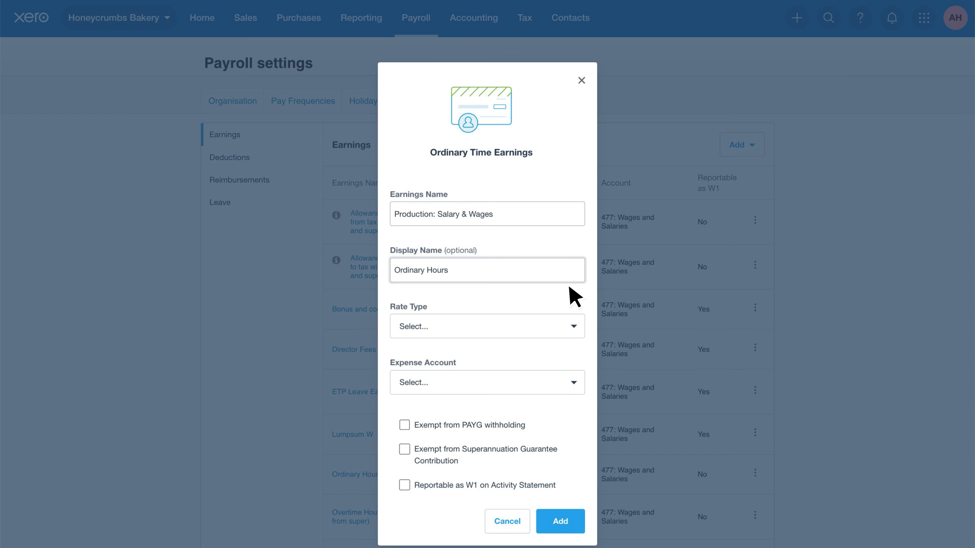
- Set the earnings item's rate type to Rate per Unit with Hours as the type of units
left_click(575, 326)
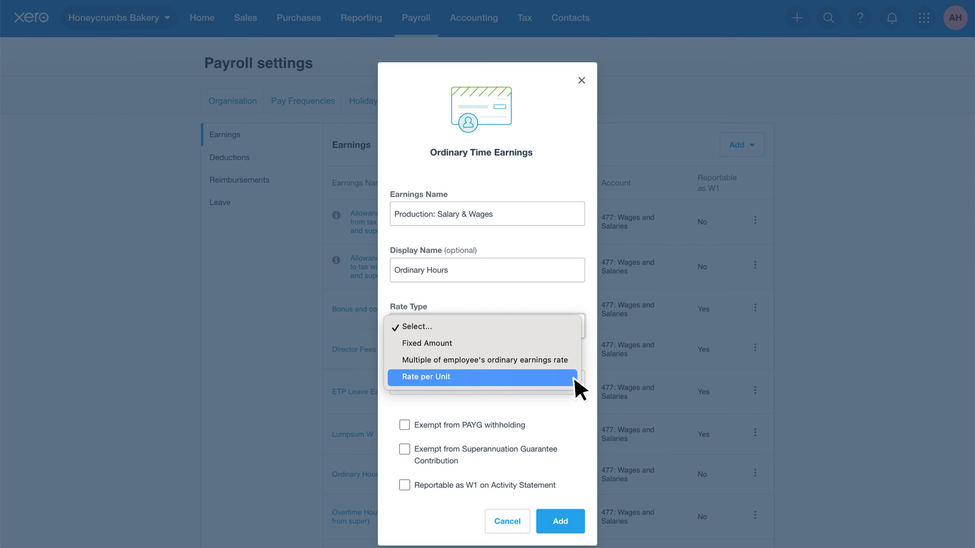
left_click(575, 378)
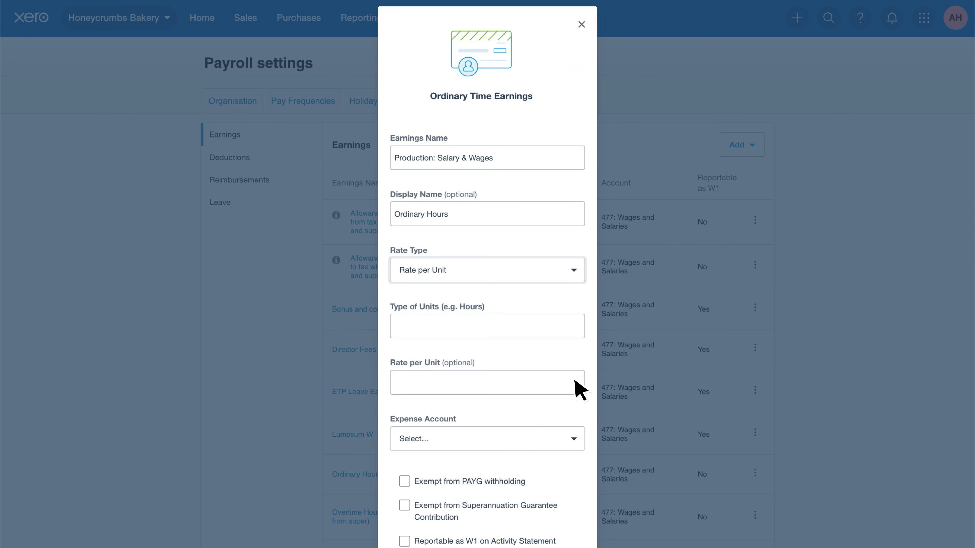
left_click(563, 330)
type("Hours")
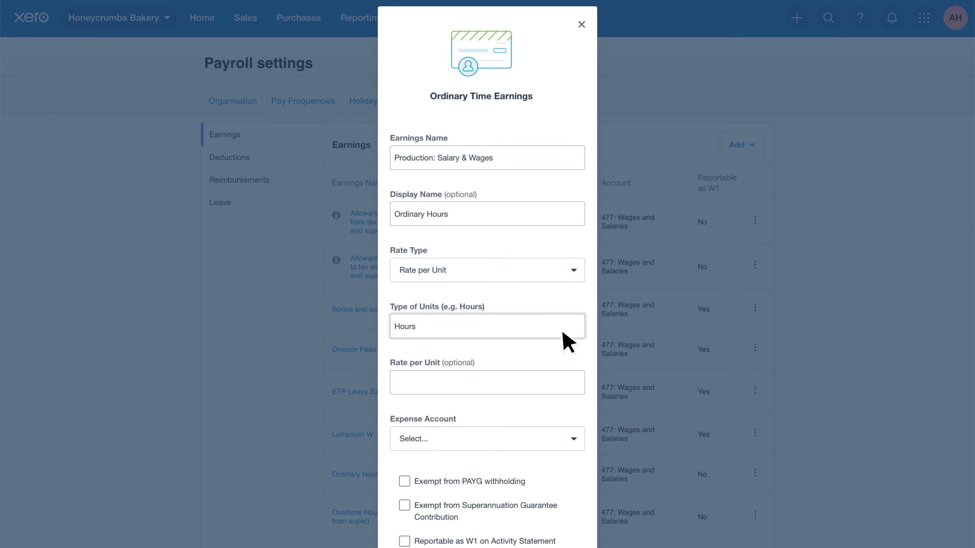
left_click(563, 350)
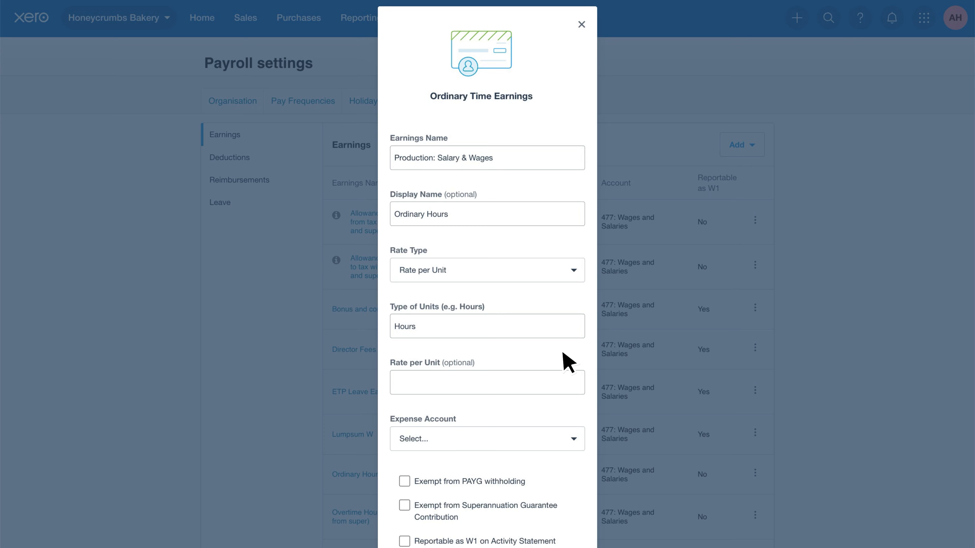
- Assign expense account 310: Cost of Goods Sold, mark the item as reportable as W1 on the Activity Statement, and add it
left_click(575, 439)
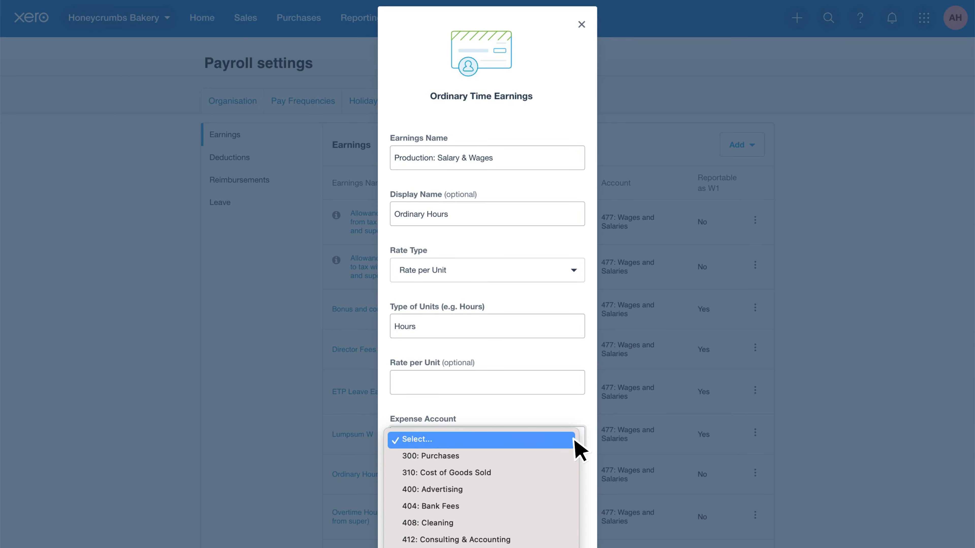
left_click(572, 474)
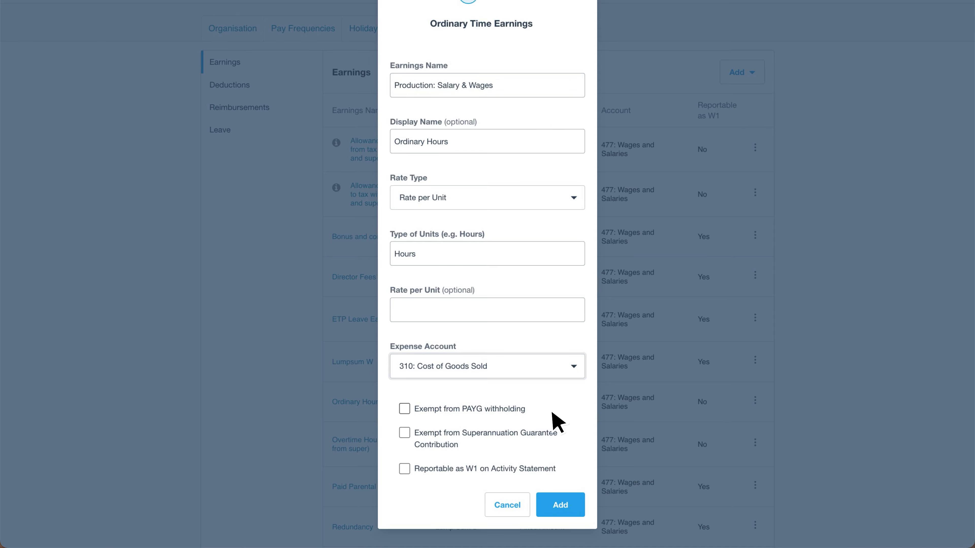
left_click(405, 469)
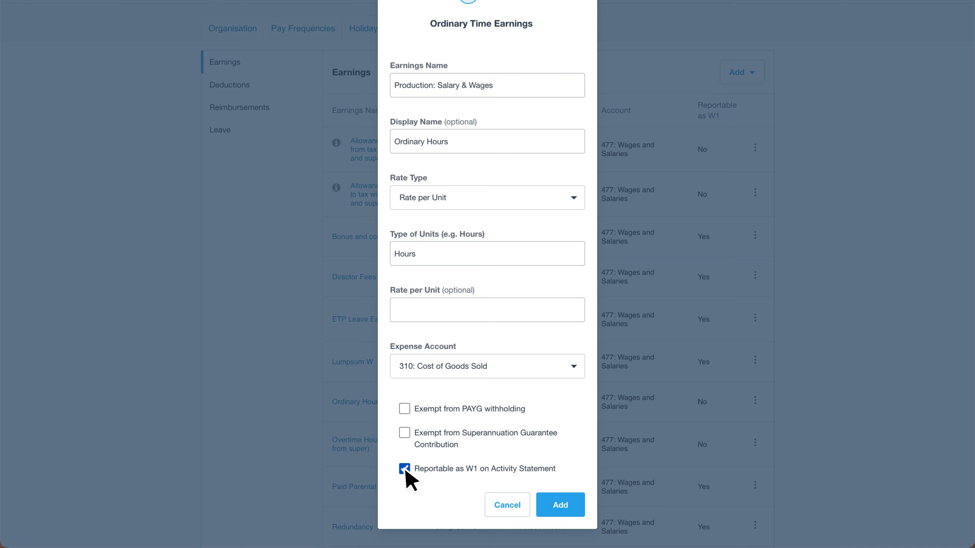
left_click(575, 508)
scroll(578, 512, "down", 2)
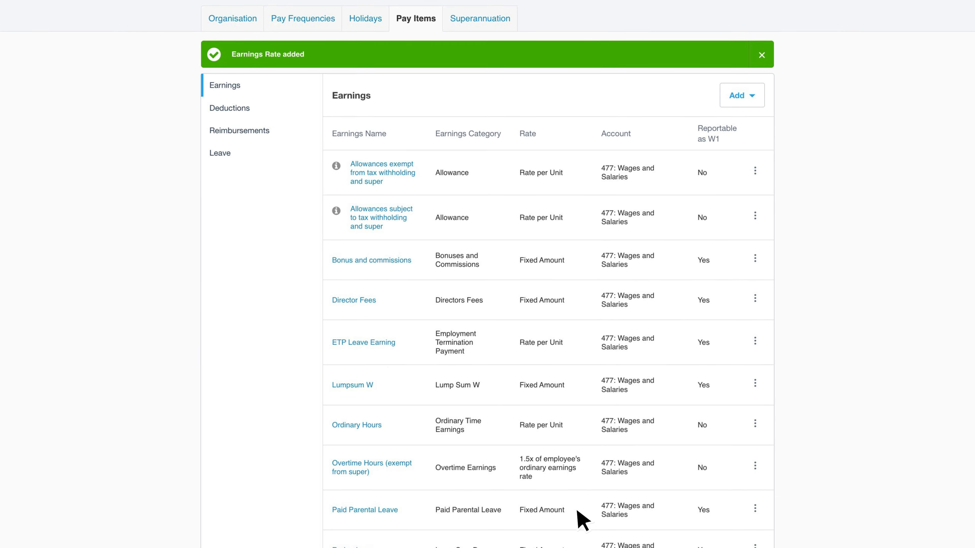
scroll(582, 520, "down", 3)
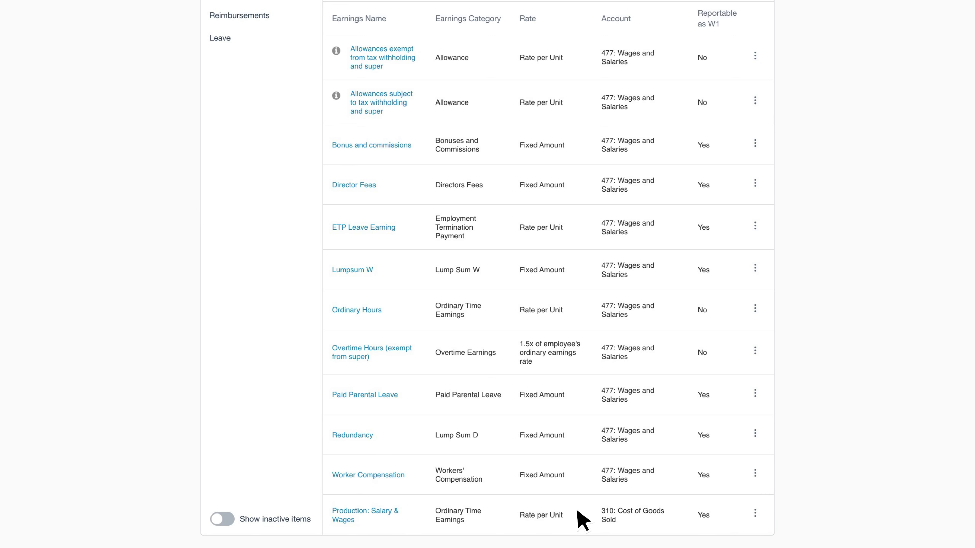
- Start a new Bonuses and Commissions earnings item named "Bonus: End of Year" with the display name "Bonus"
scroll(582, 521, "up", 3)
scroll(582, 520, "up", 3)
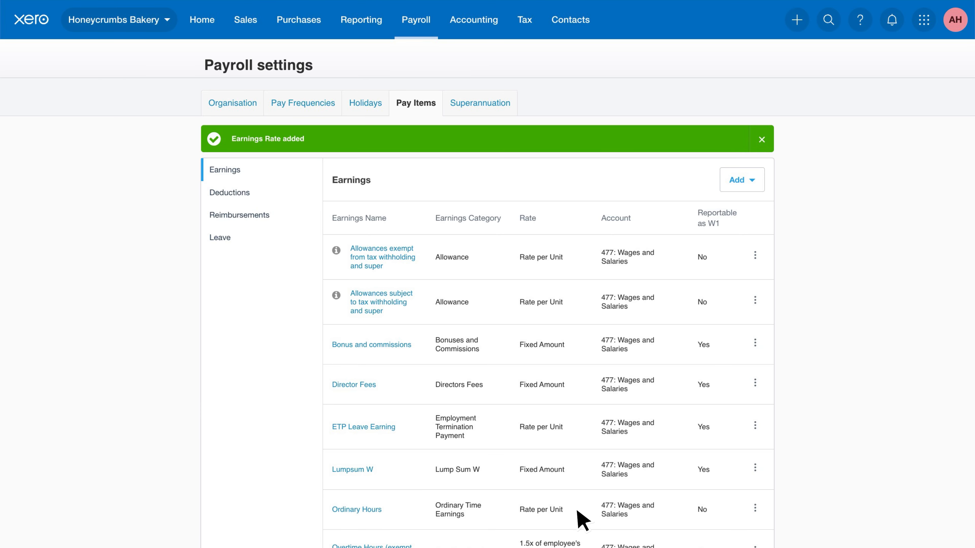
left_click(754, 180)
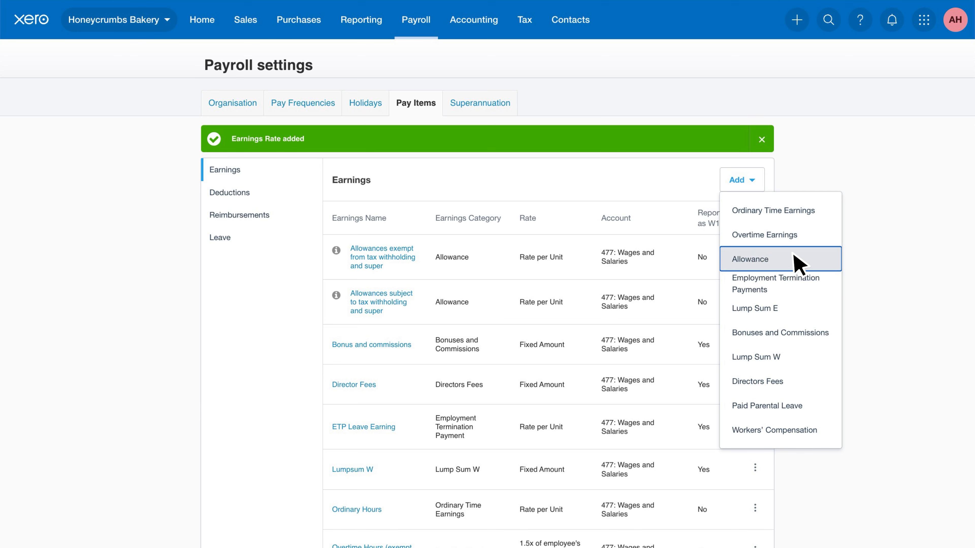
left_click(836, 334)
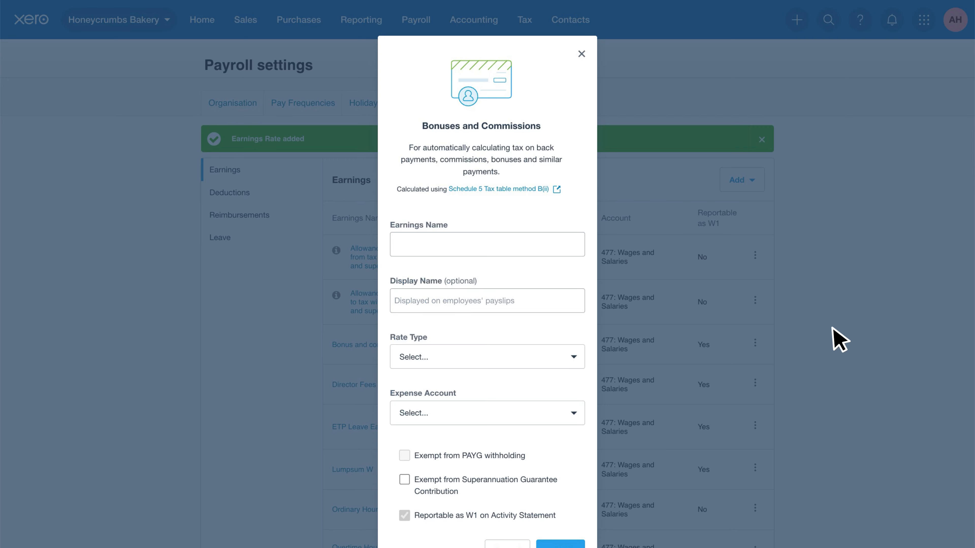
left_click(579, 248)
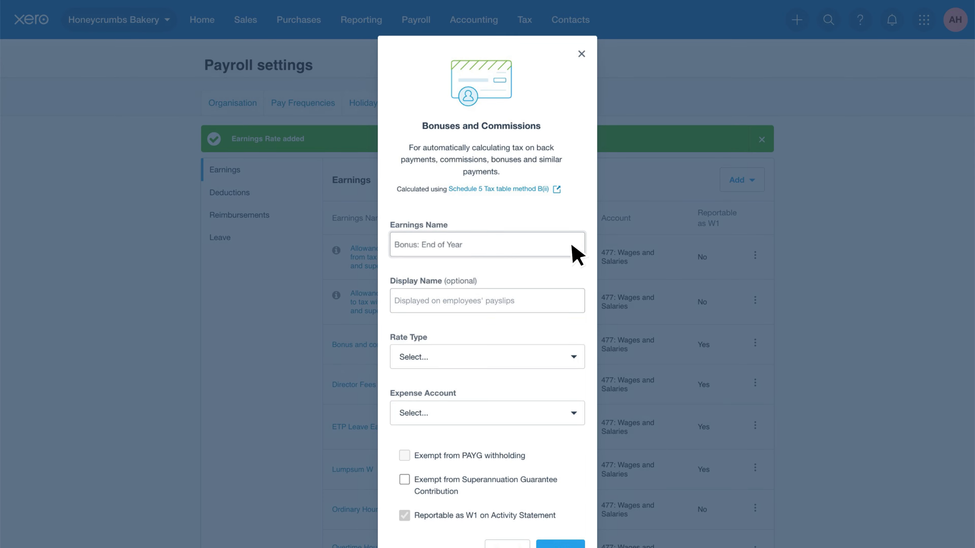
left_click(572, 305)
type("Bonus")
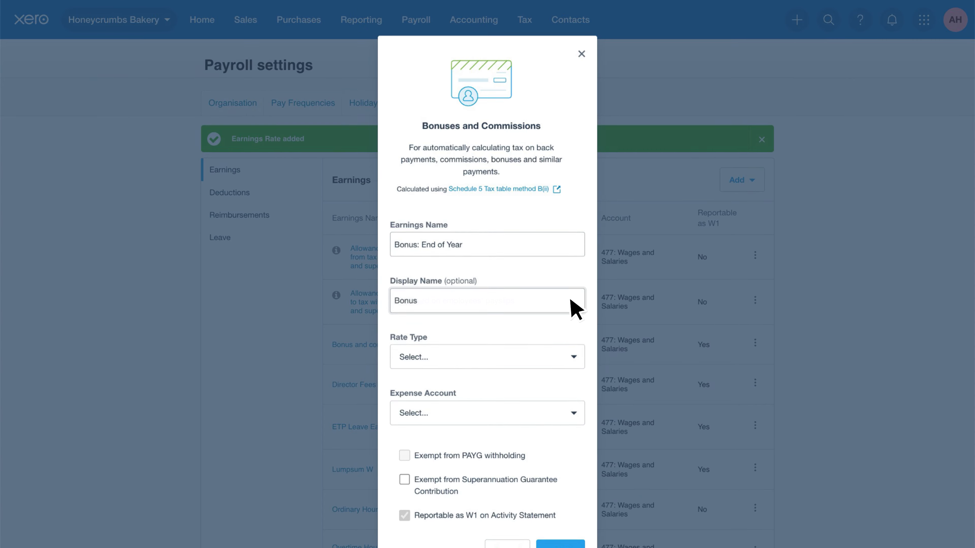
- Set the bonus item's rate type to Fixed Amount and expense account to 477: Wages and Salaries, and add it
left_click(573, 355)
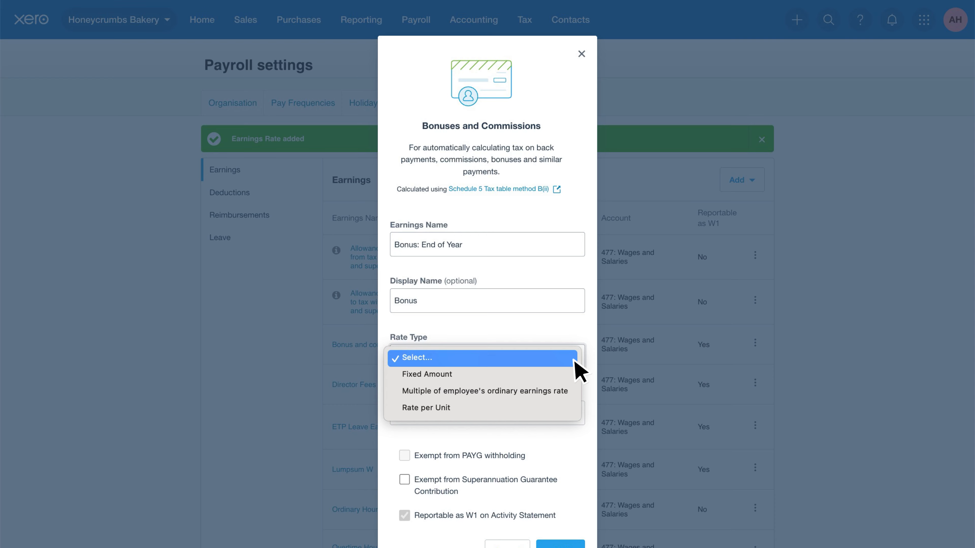
left_click(575, 375)
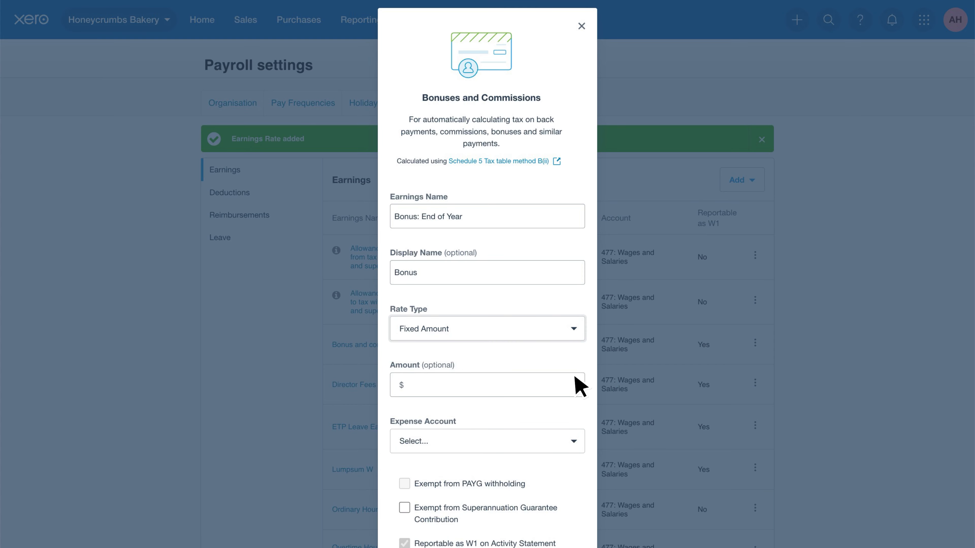
left_click(577, 441)
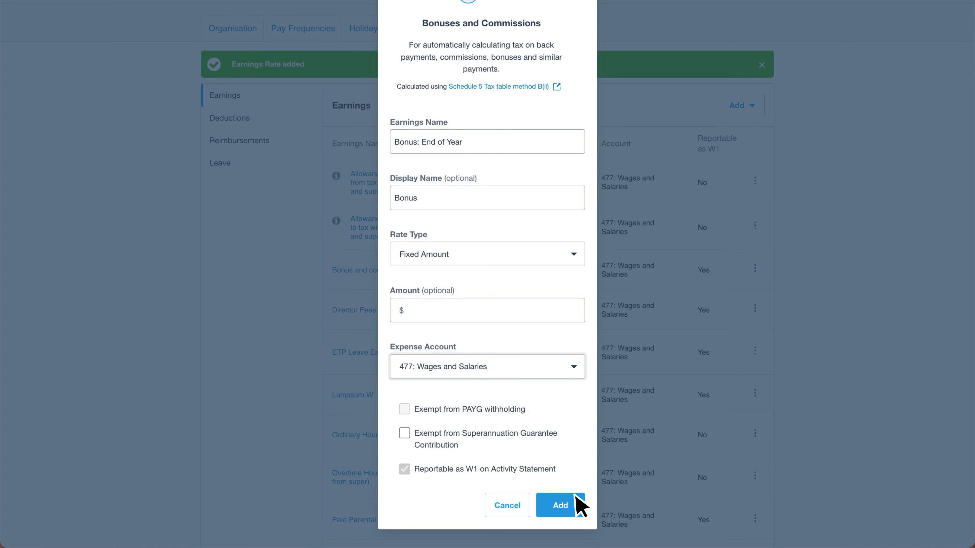
left_click(576, 505)
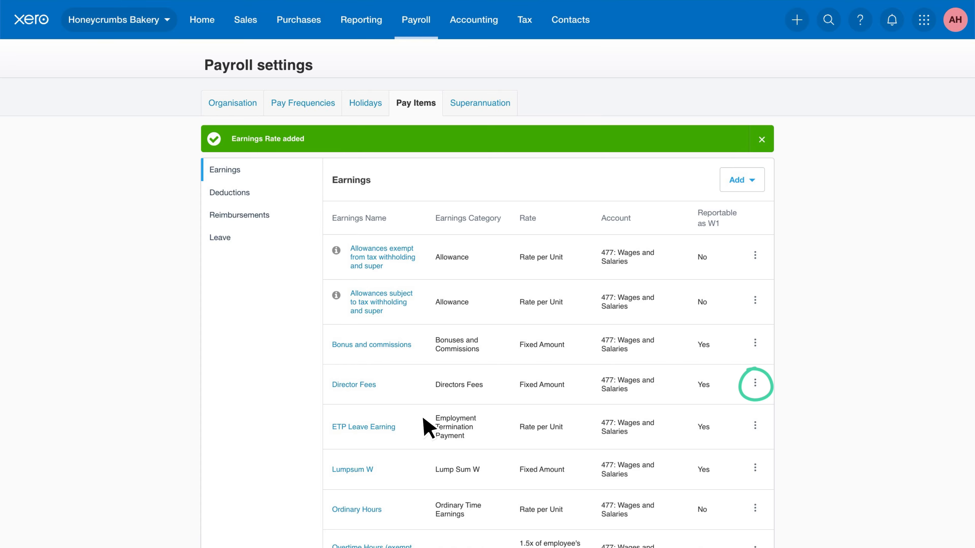
- Change the Director Fees item's expense account to 476: Director's Remuneration and save it
left_click(370, 386)
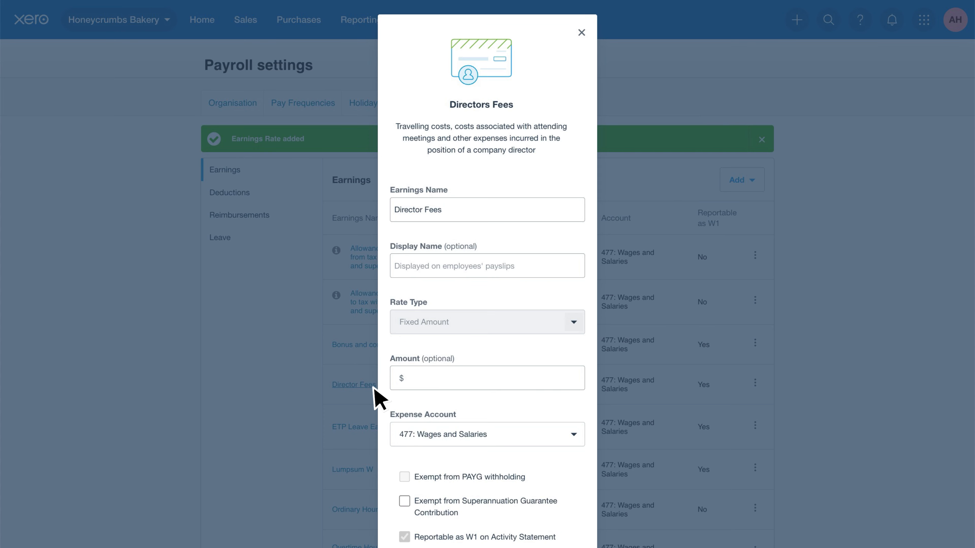
left_click(574, 435)
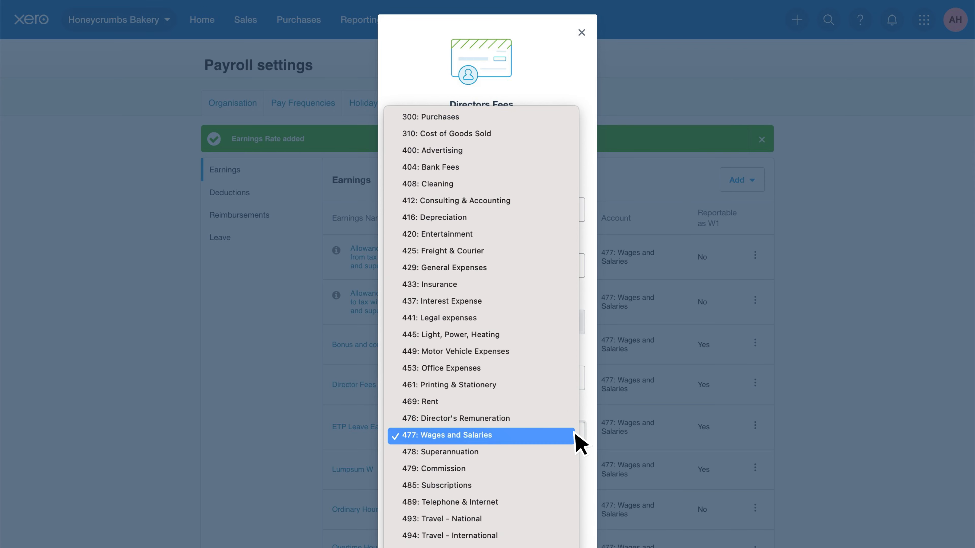
left_click(572, 419)
scroll(576, 291, "down", 3)
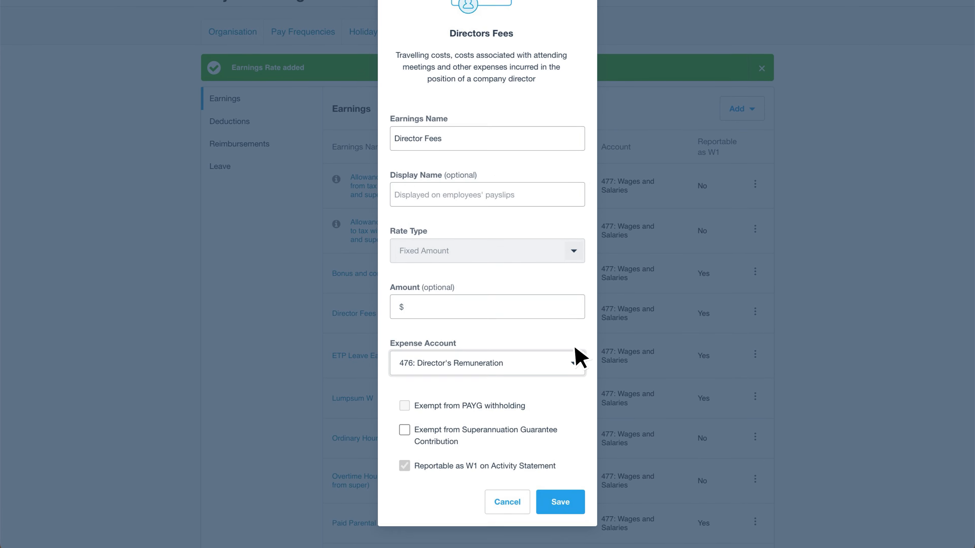
left_click(574, 499)
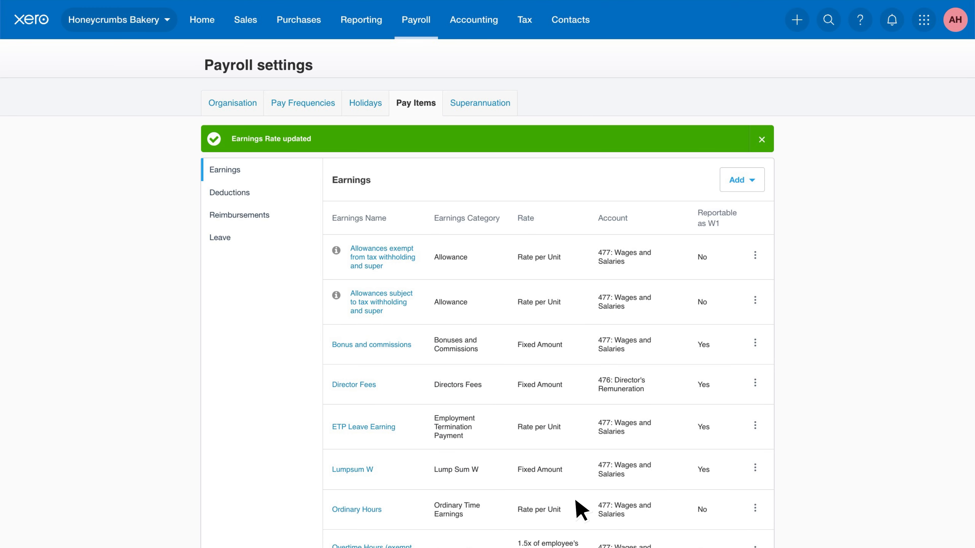